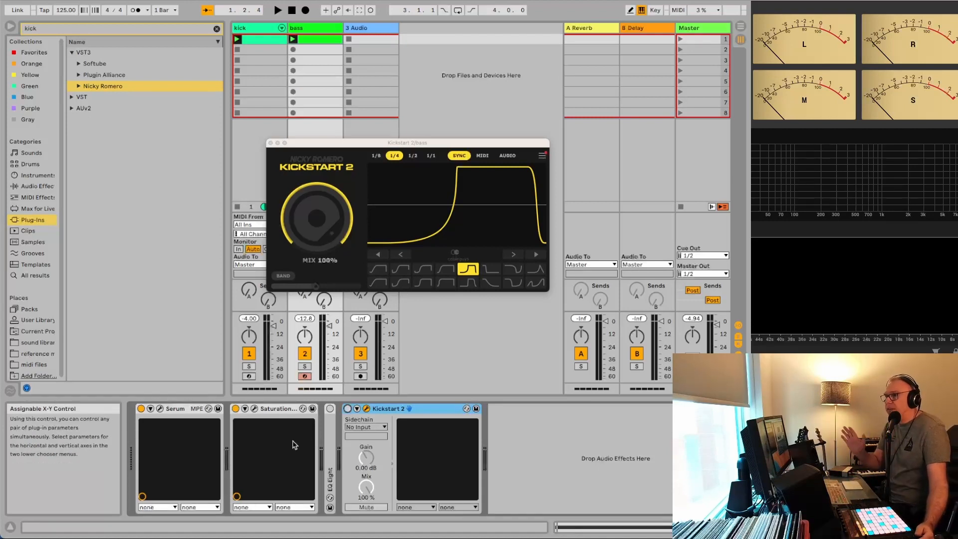
Play the kick and bass loop with Kickstart 2 switched off and then on to compare the sidechain effect
key("space")
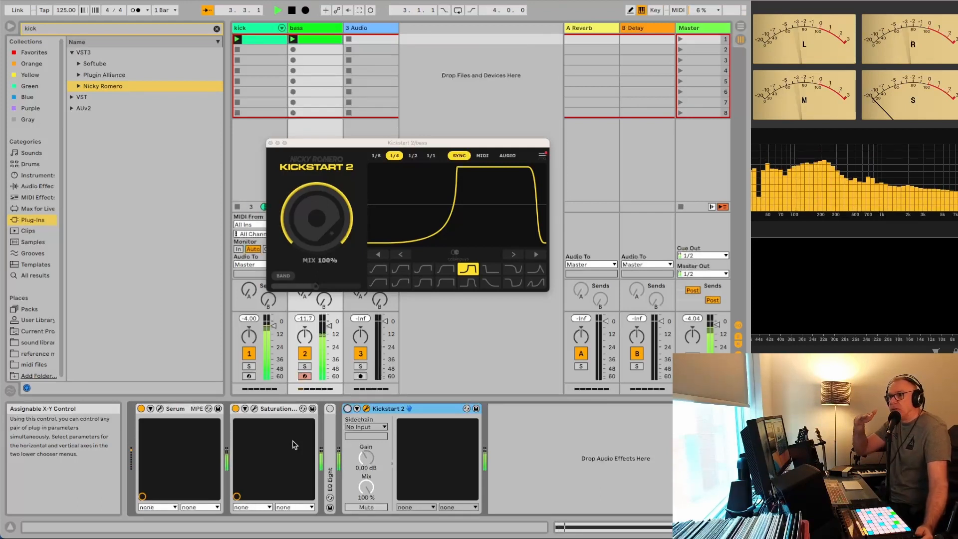
key("space")
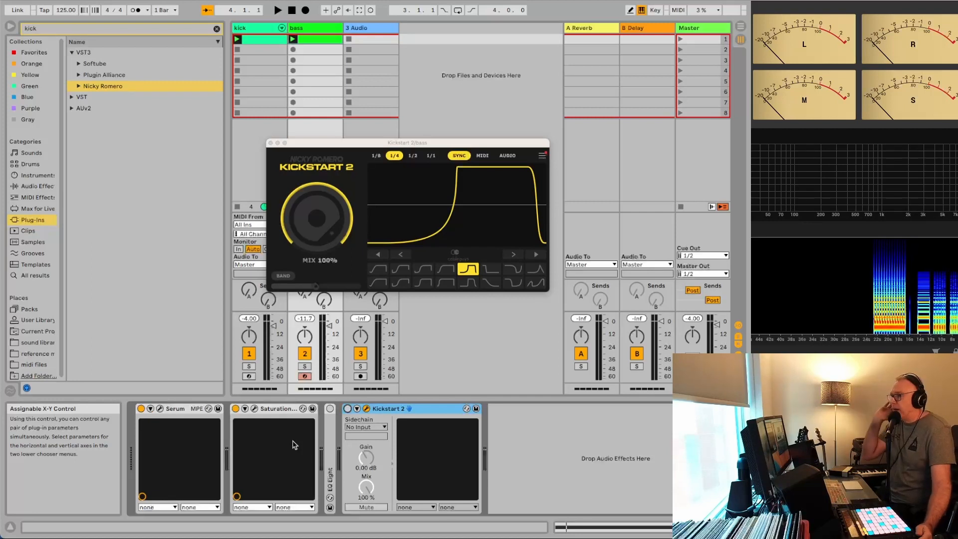
key("space")
left_click(348, 409)
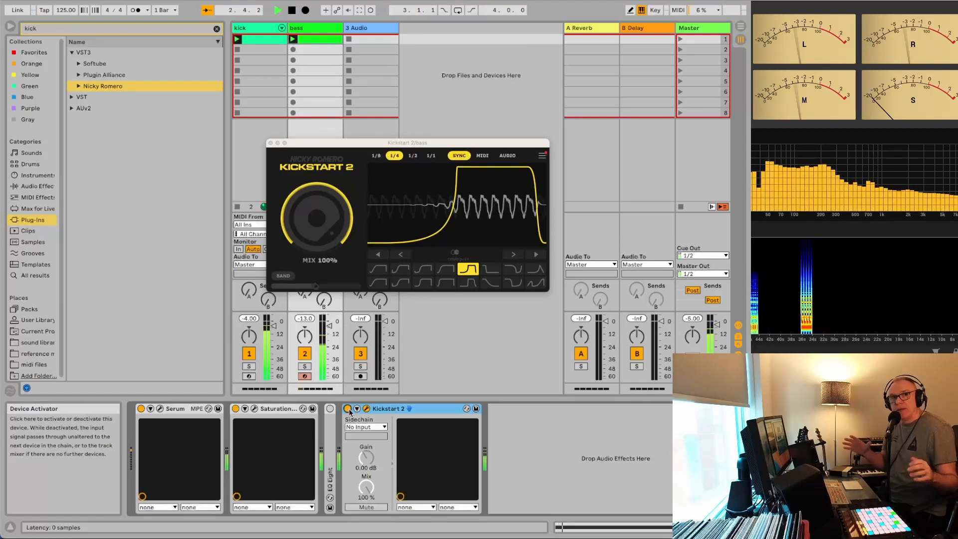
key("space")
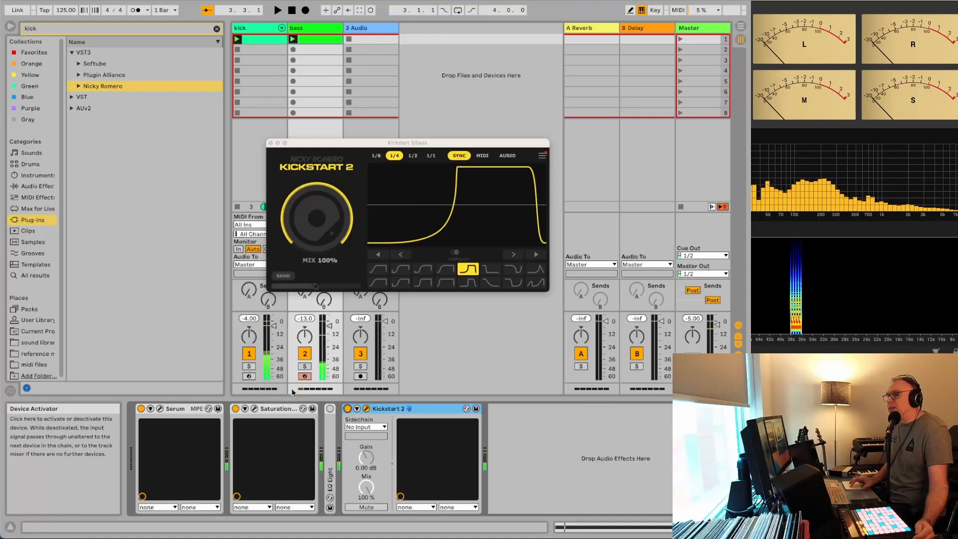
Search the browser for "compr" within the audio effects category
left_click(67, 31)
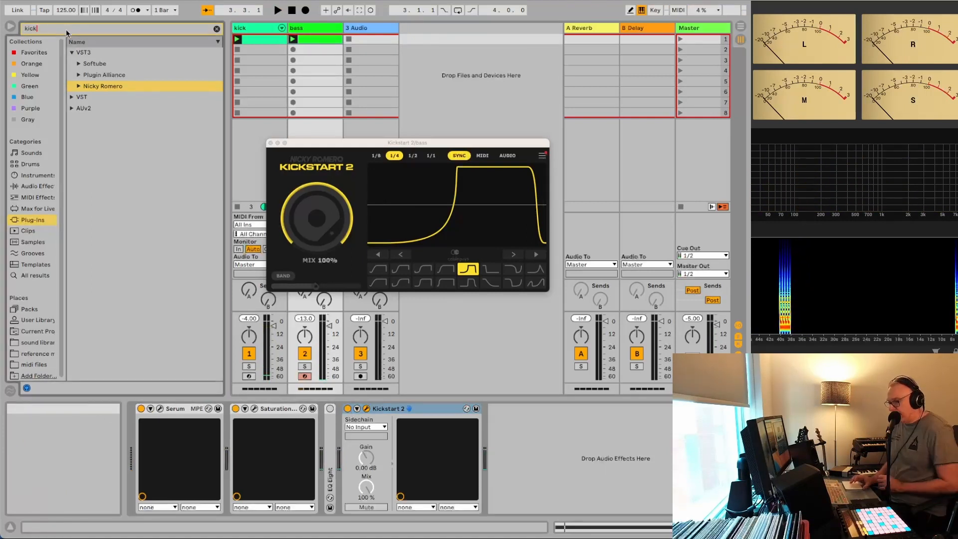
key("BackSpace")
key("BackSpace")
key("BackSpace")
key("BackSpace")
type("comp")
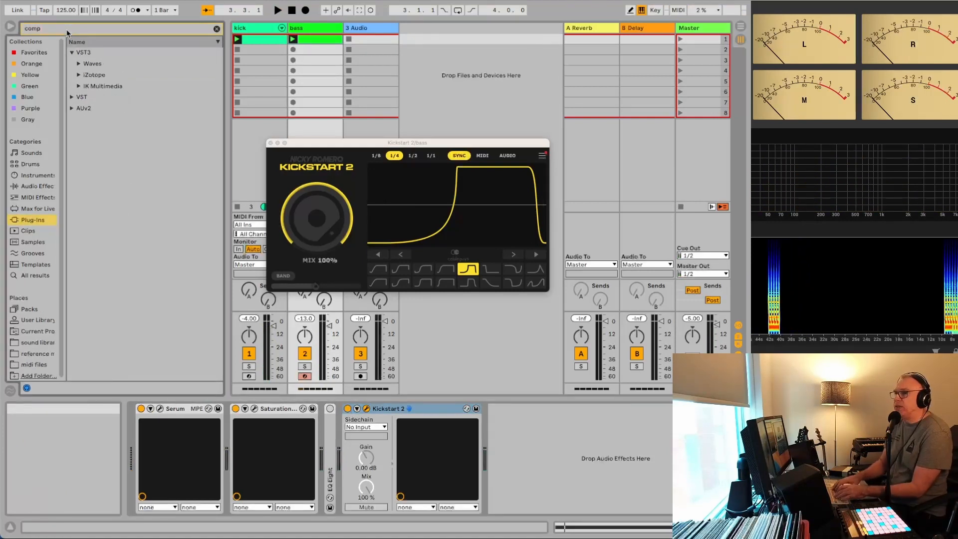
type("r")
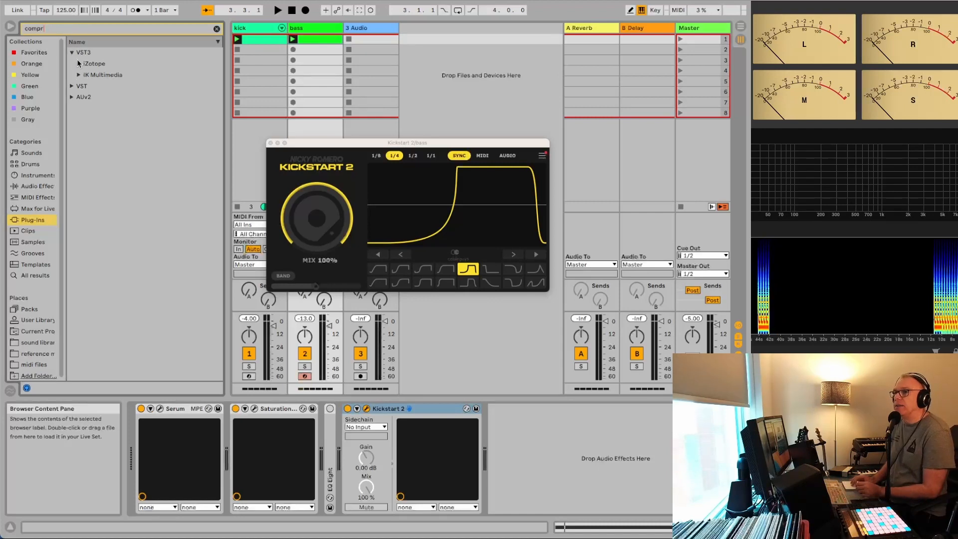
left_click(31, 185)
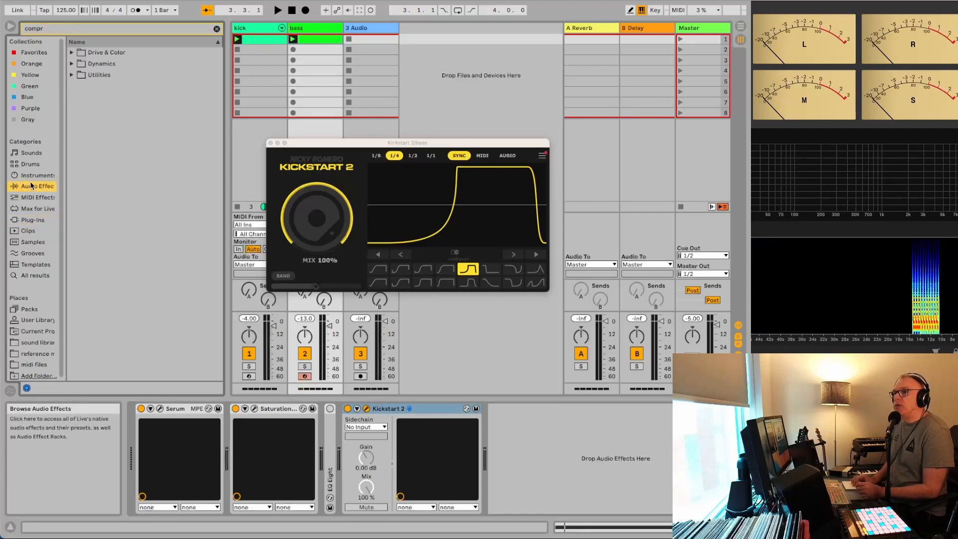
Add the Compressor from the Dynamics folder after Kickstart 2 on the bass track
left_click(71, 53)
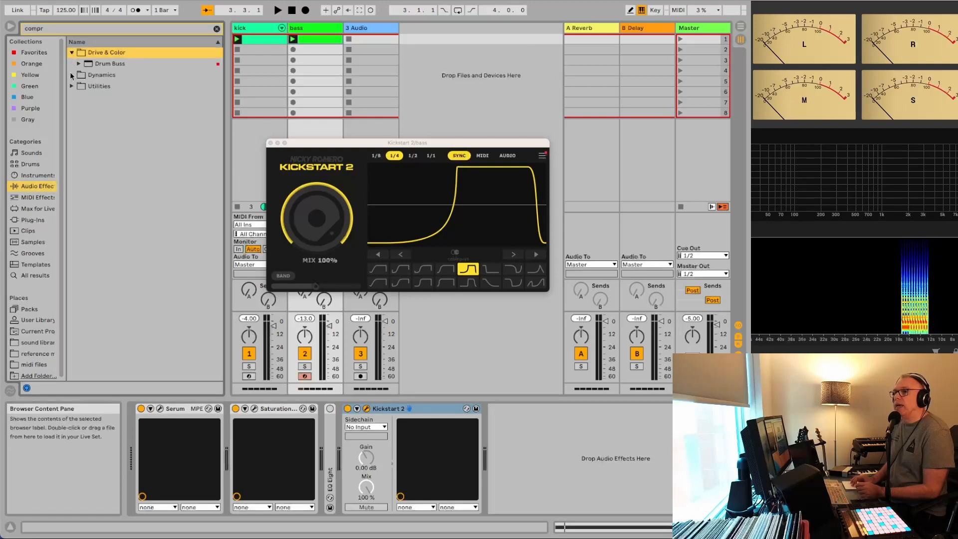
left_click(71, 75)
mouse_move(105, 76)
left_mouse_down()
mouse_move(449, 349)
mouse_move(513, 429)
left_mouse_up()
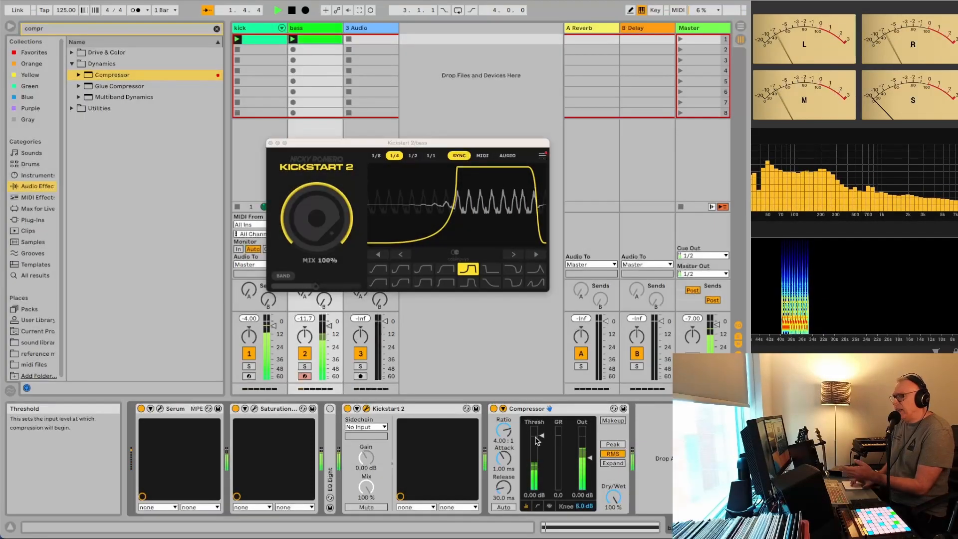
Switch off Kickstart 2 on the bass track and play the loop briefly without it
key("space")
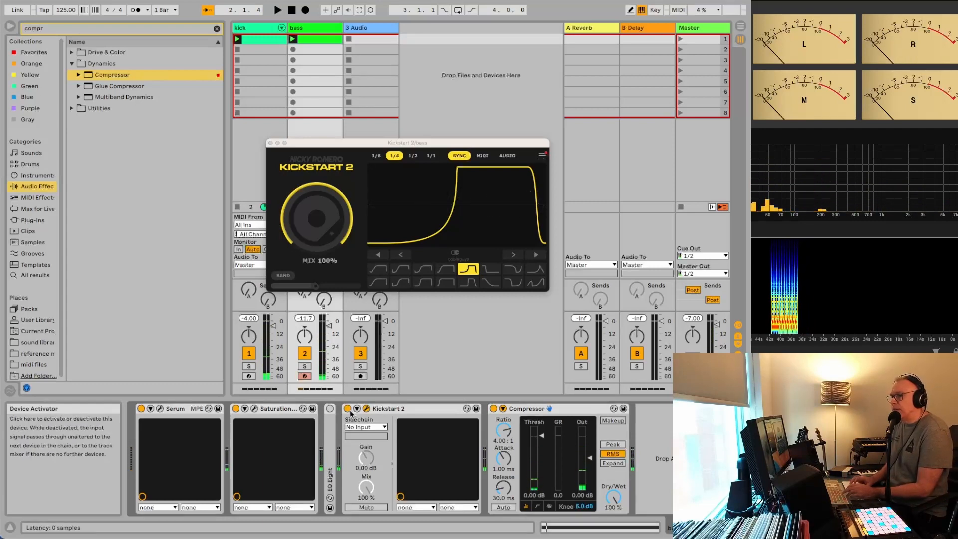
key("space")
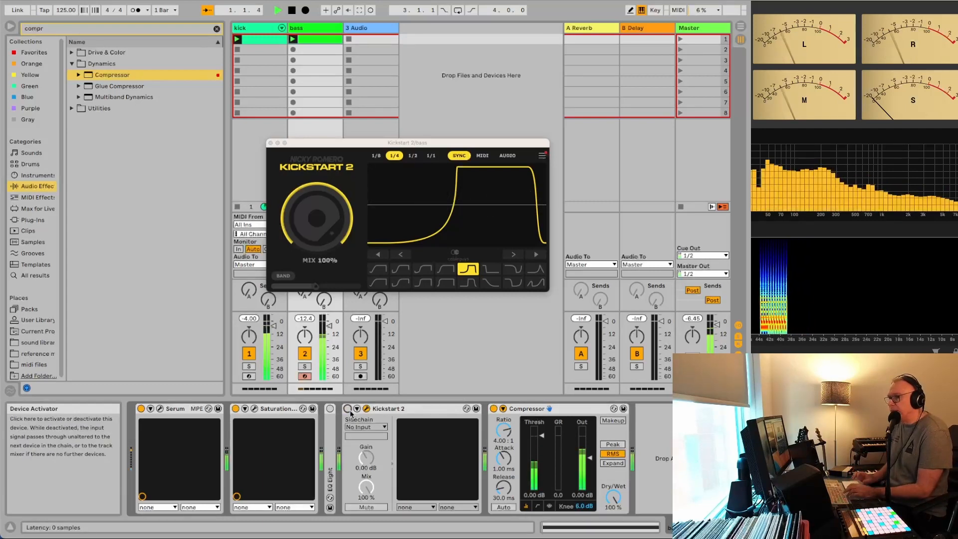
key("space")
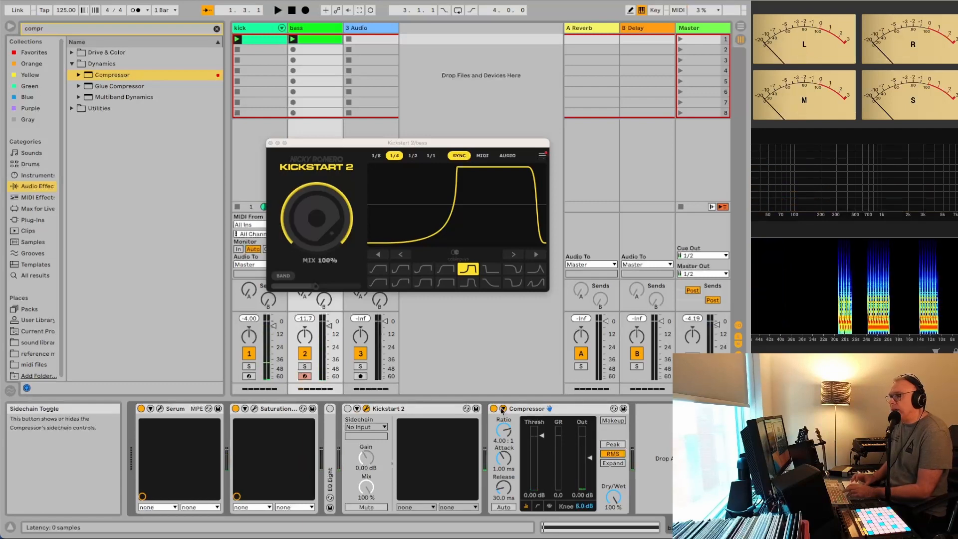
Enable the Compressor's external sidechain with the kick track as its audio source, and close the Kickstart 2 plugin window
left_click(503, 409)
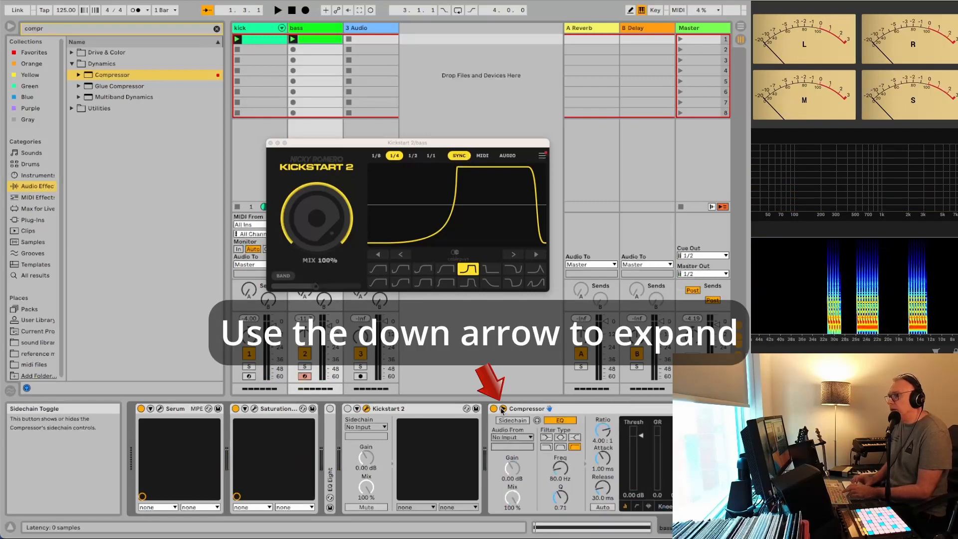
left_click(508, 422)
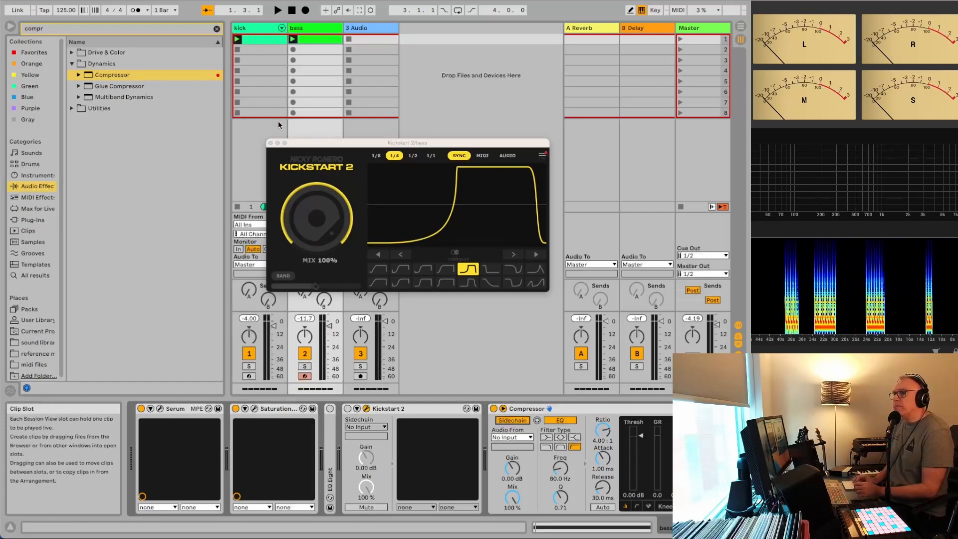
left_click(271, 144)
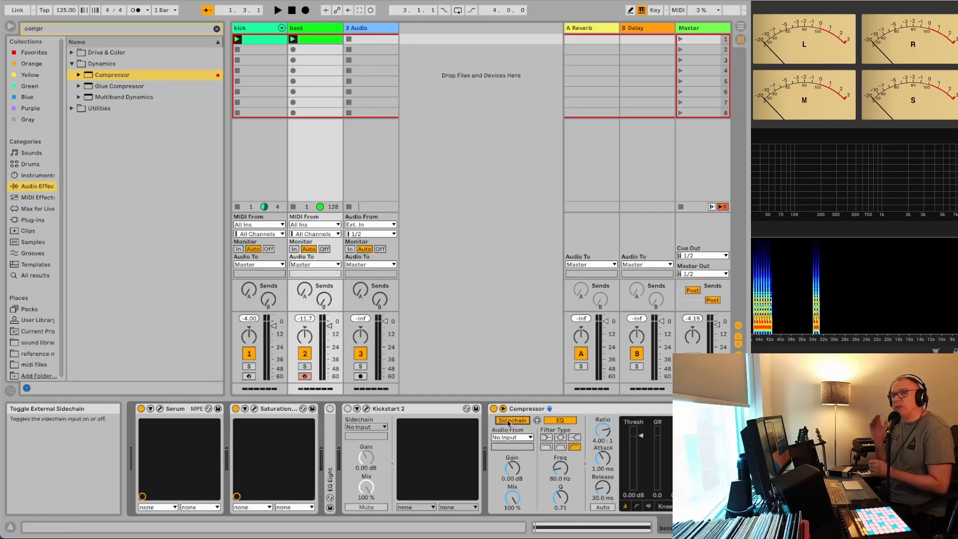
left_click(511, 438)
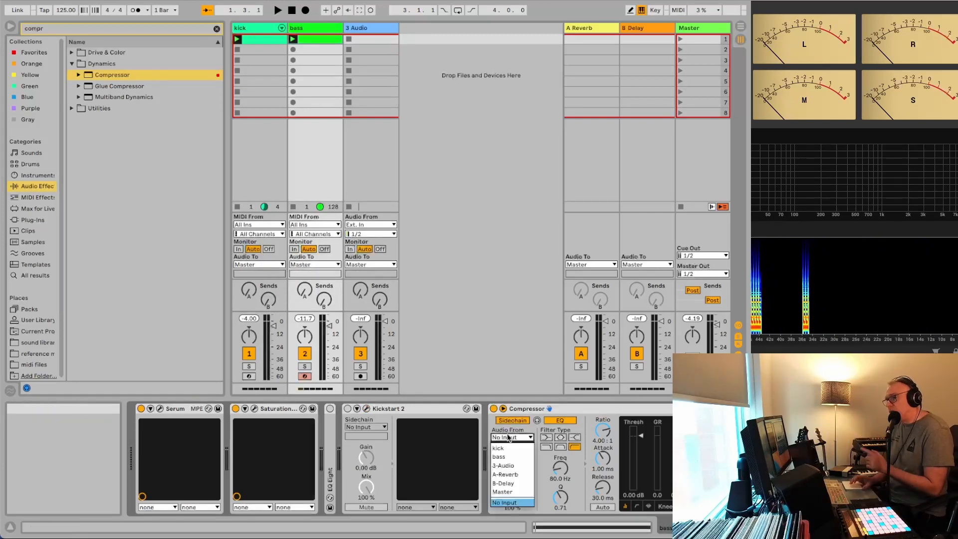
left_click(511, 449)
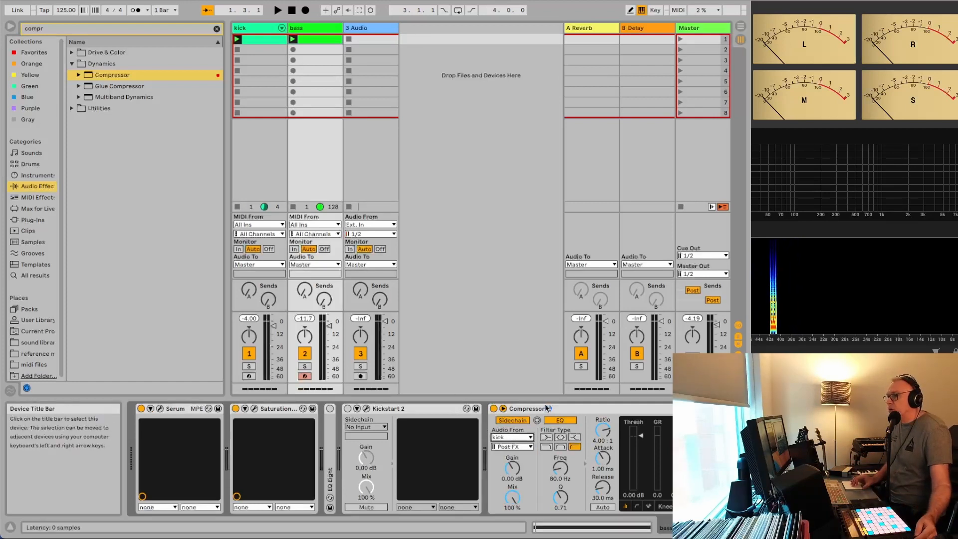
Show the Compressor's gain reduction view and fold the Kickstart 2 device, playing the loop to watch the signal
key("space")
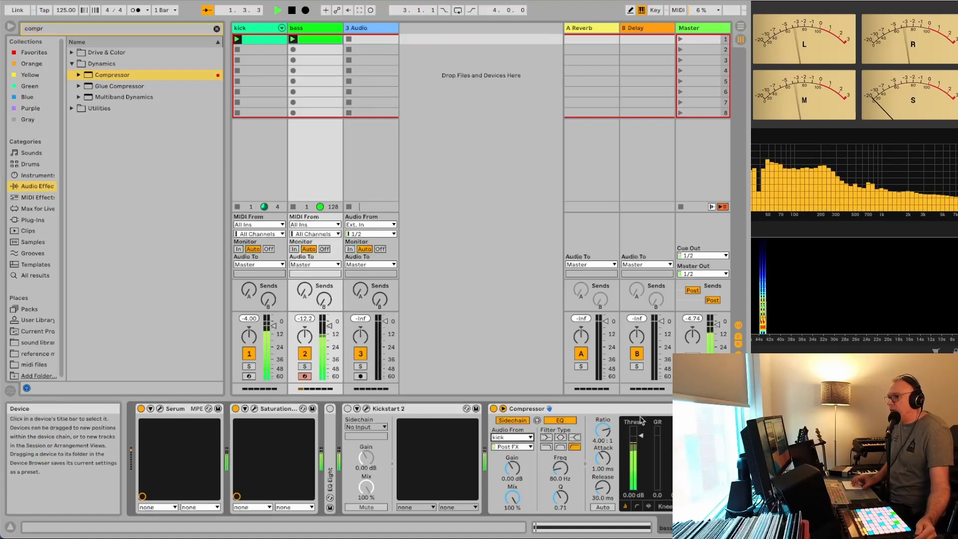
key("space")
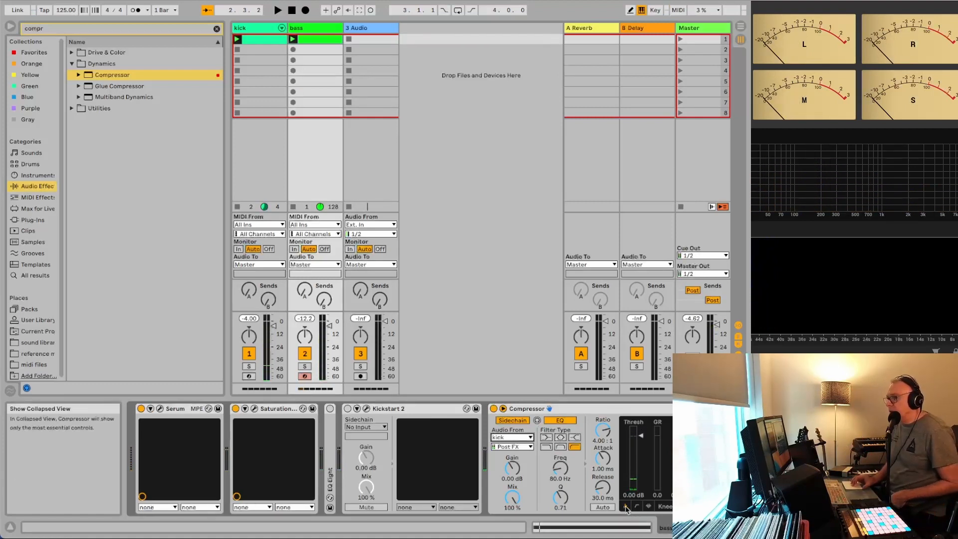
left_click(648, 506)
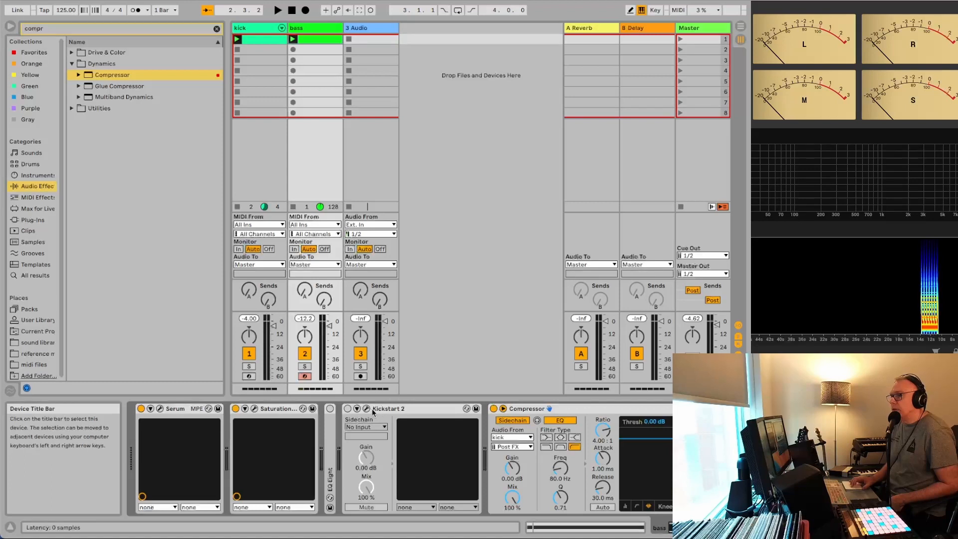
double_click(397, 409)
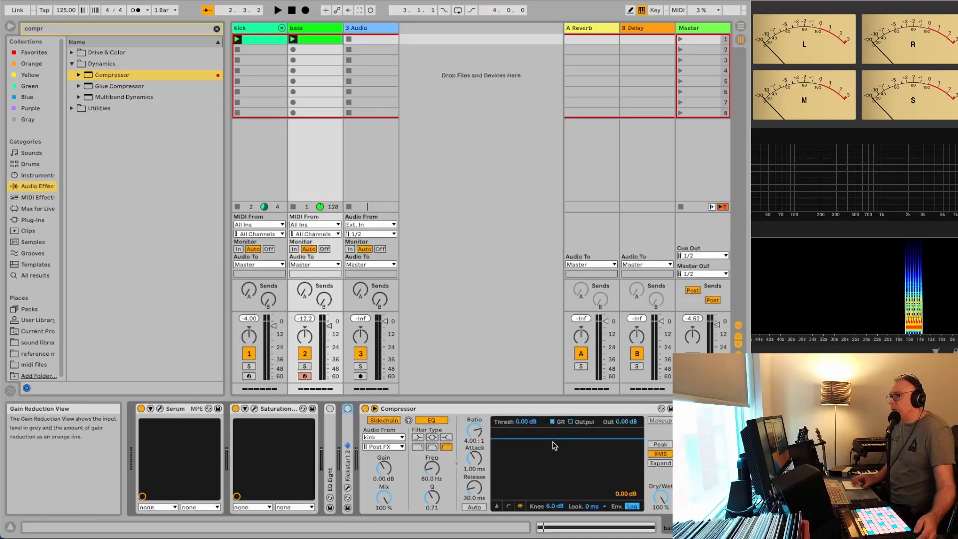
key("space")
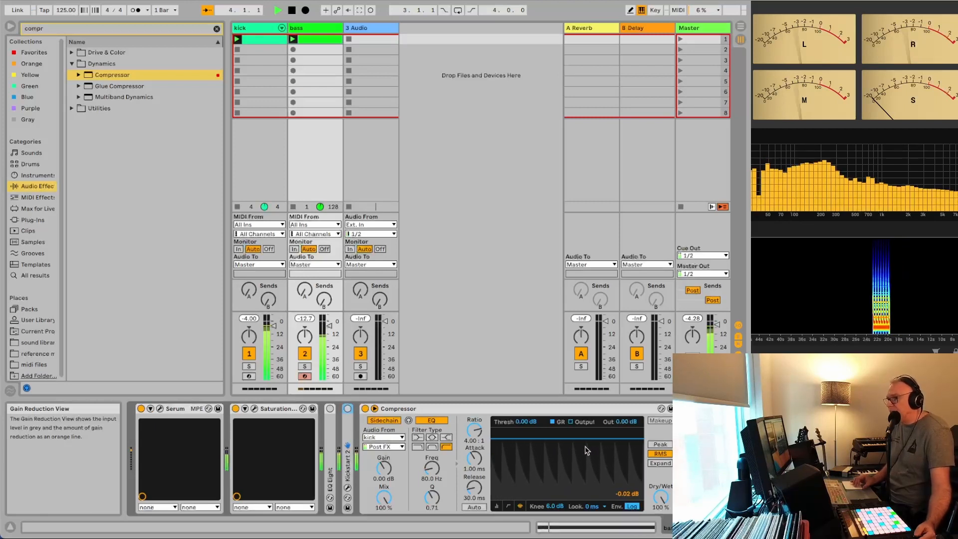
key("space")
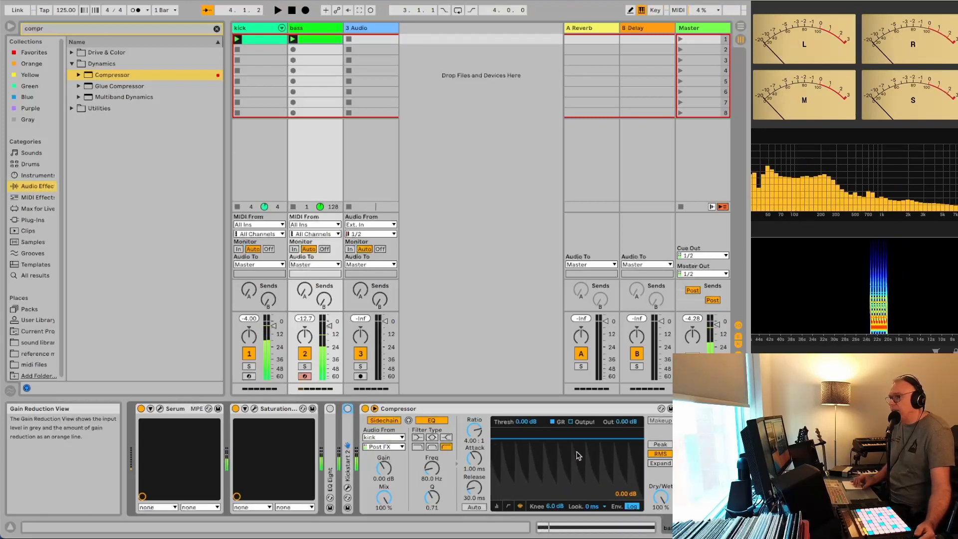
Lower the Compressor's threshold to -7.98 dB during playback and check the dips in the gain reduction view
left_click(496, 506)
key("space")
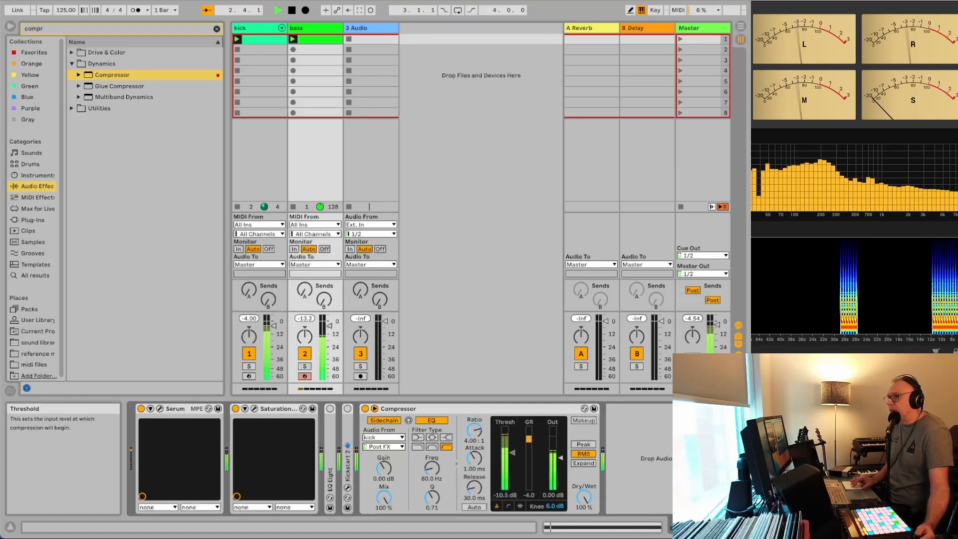
left_click_drag(513, 452, 514, 454)
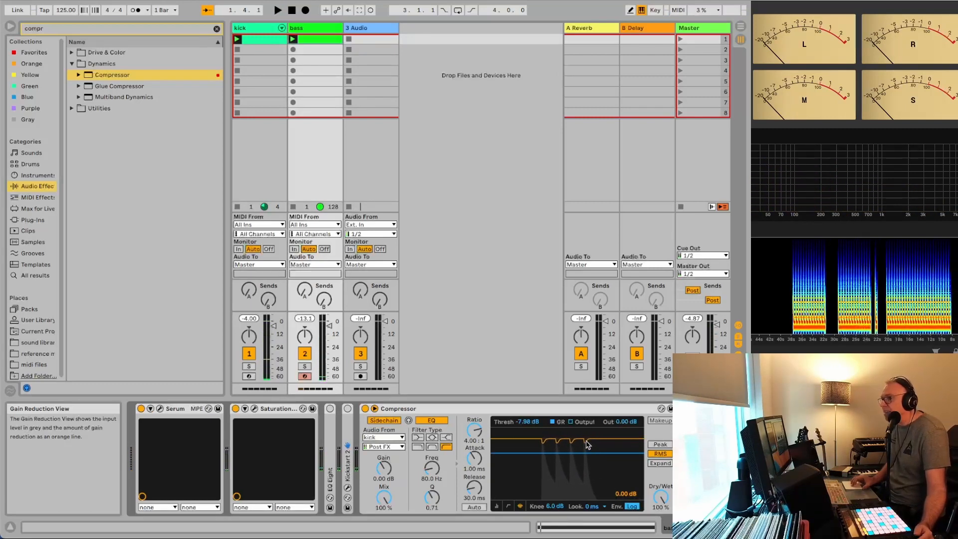
key("space")
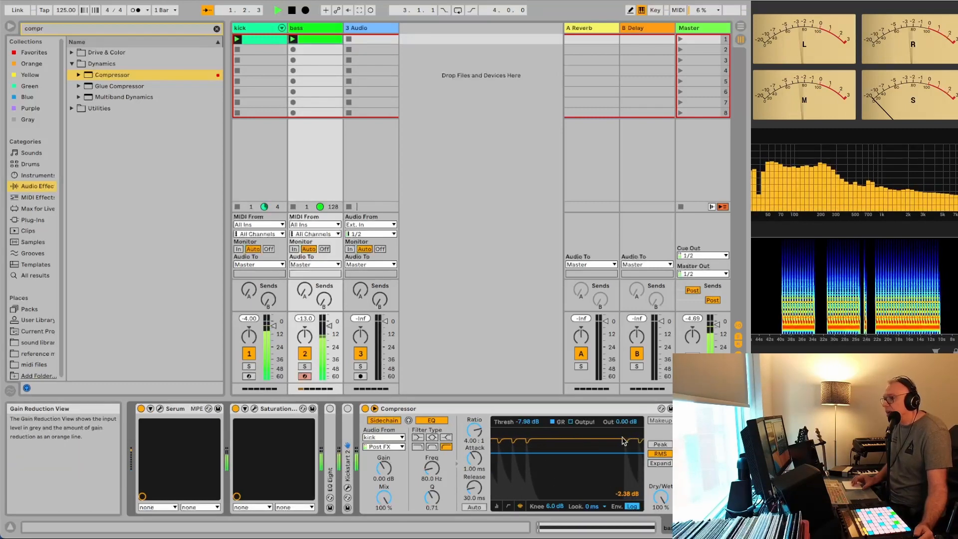
Set the Compressor's attack to 0.01 ms and lookahead to 1 ms, playing the loop to check the gain reduction
key("space")
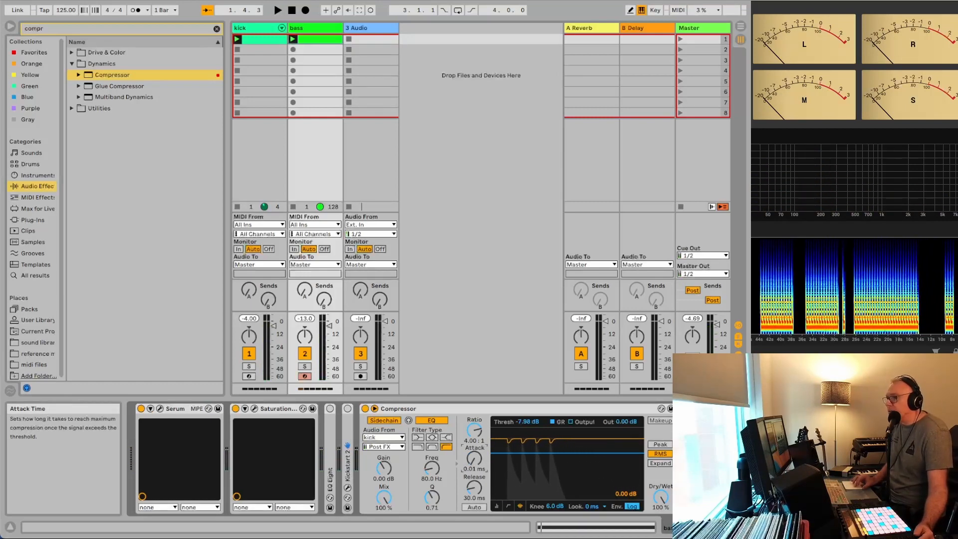
key("space")
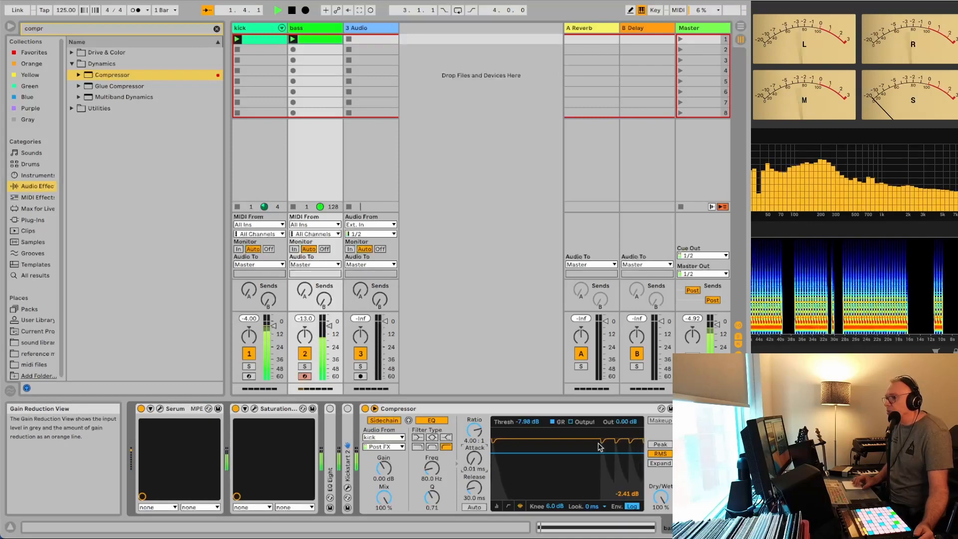
key("space")
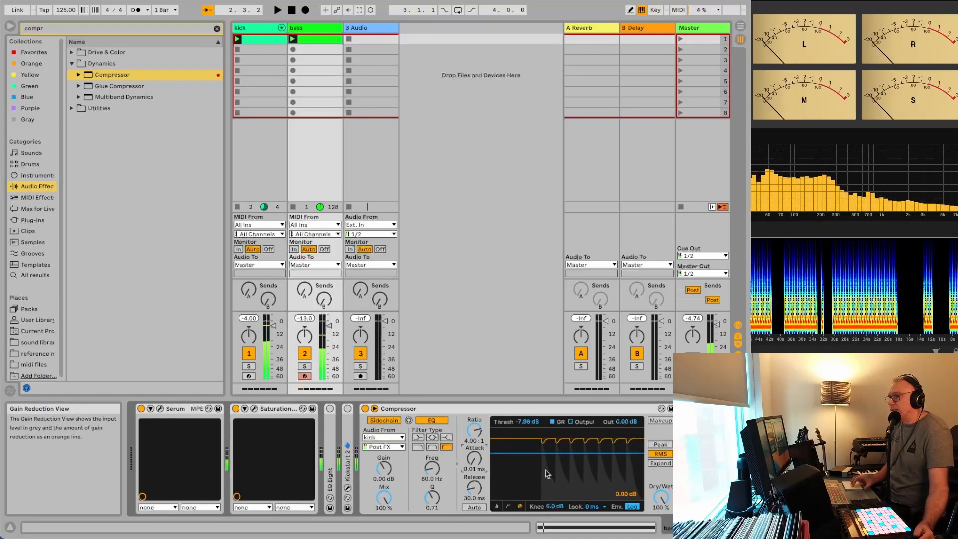
key("space")
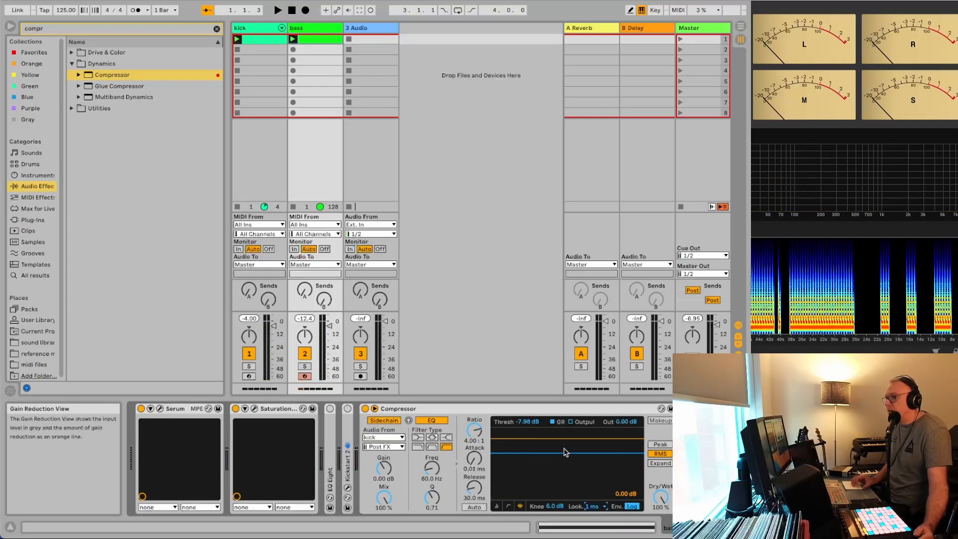
left_click(554, 410)
key("space")
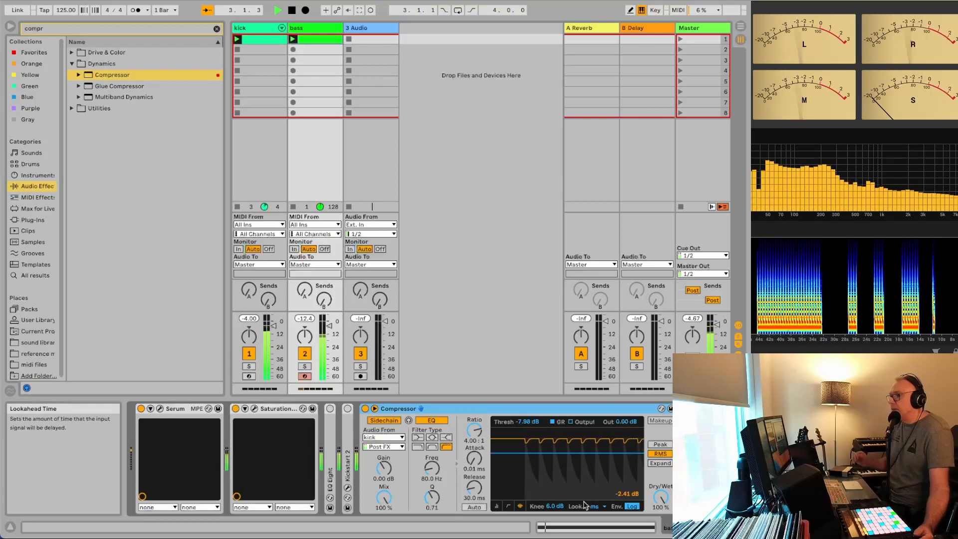
Lower the Compressor's threshold to -24.1 dB and set its release to 17.5 ms while auditioning the loop
key("space")
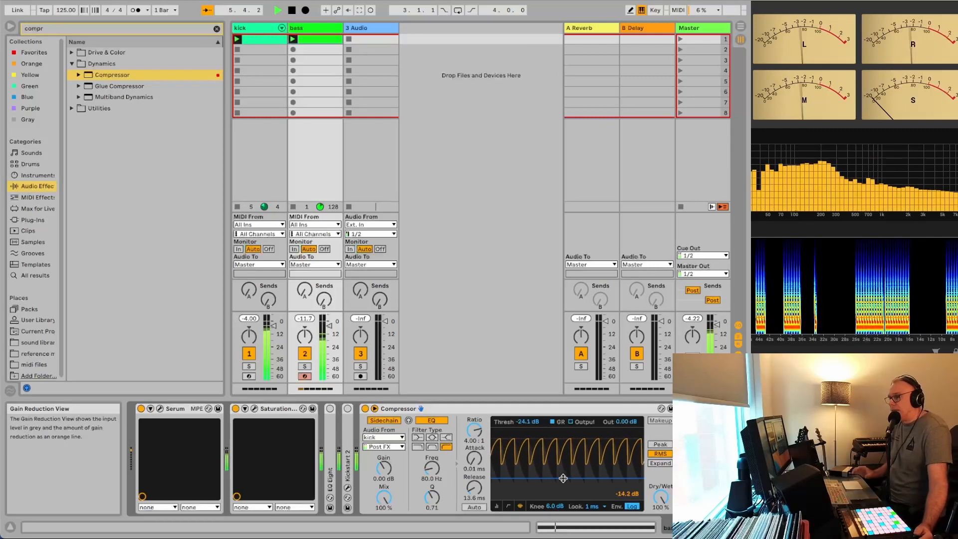
left_click_drag(474, 492, 474, 484)
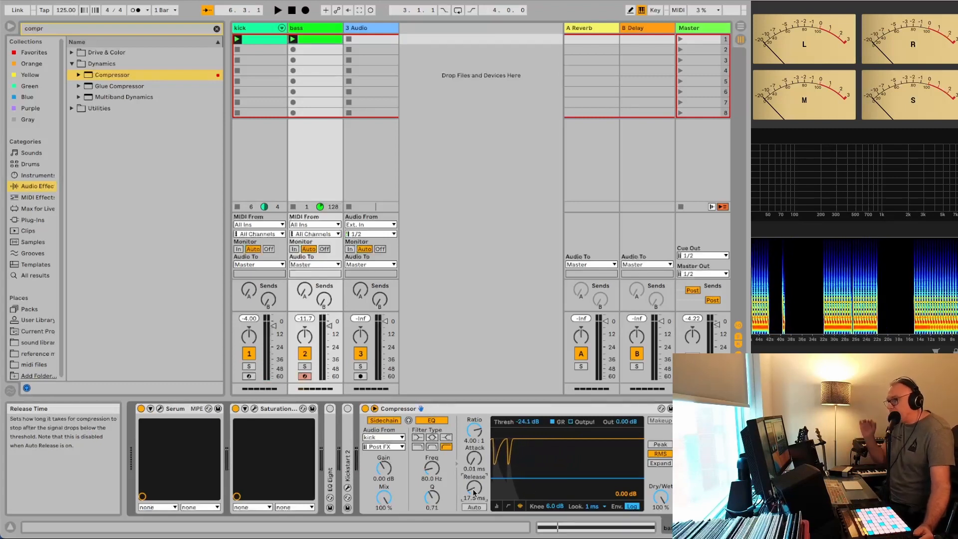
key("space")
mouse_move(474, 491)
left_mouse_down()
mouse_move(474, 464)
mouse_move(474, 490)
left_mouse_up()
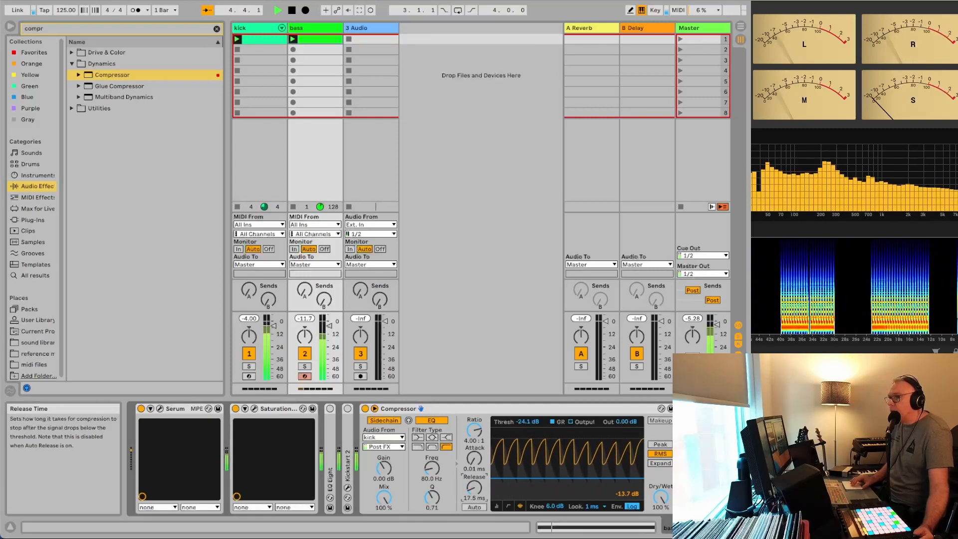
Try a long release of 398 ms on the Compressor, set it to 49.2 ms, and audition the loop
key("space")
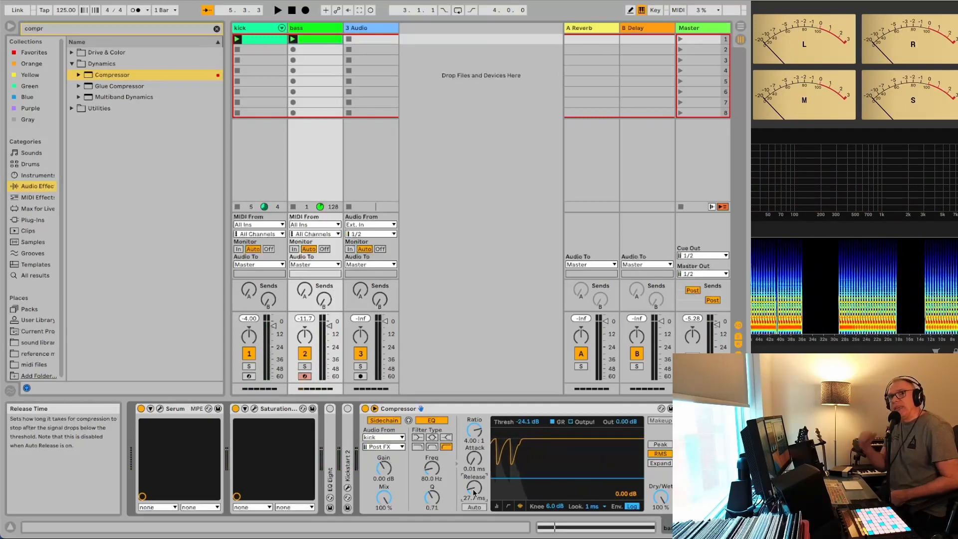
left_click_drag(475, 492, 474, 440)
key("space")
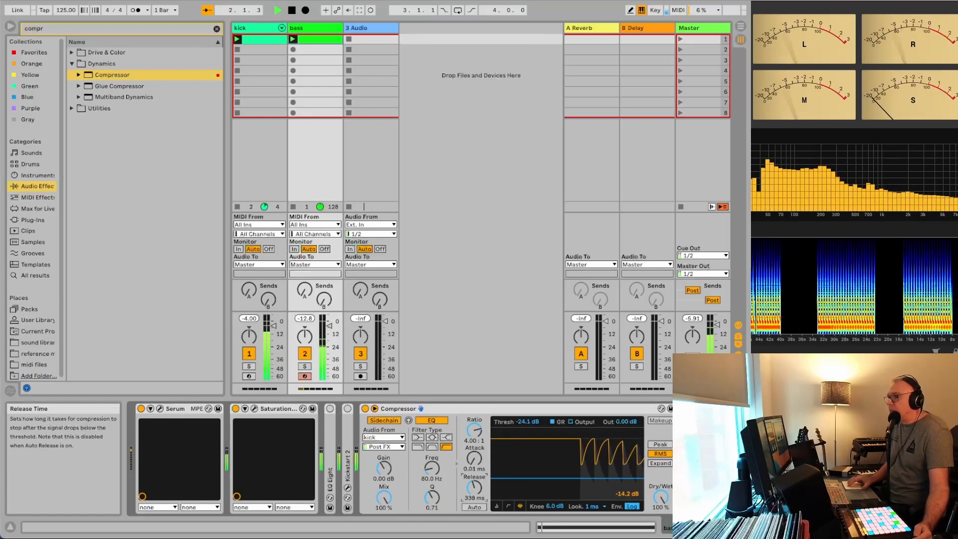
mouse_move(474, 488)
left_mouse_down()
mouse_move(475, 506)
mouse_move(475, 496)
left_mouse_up()
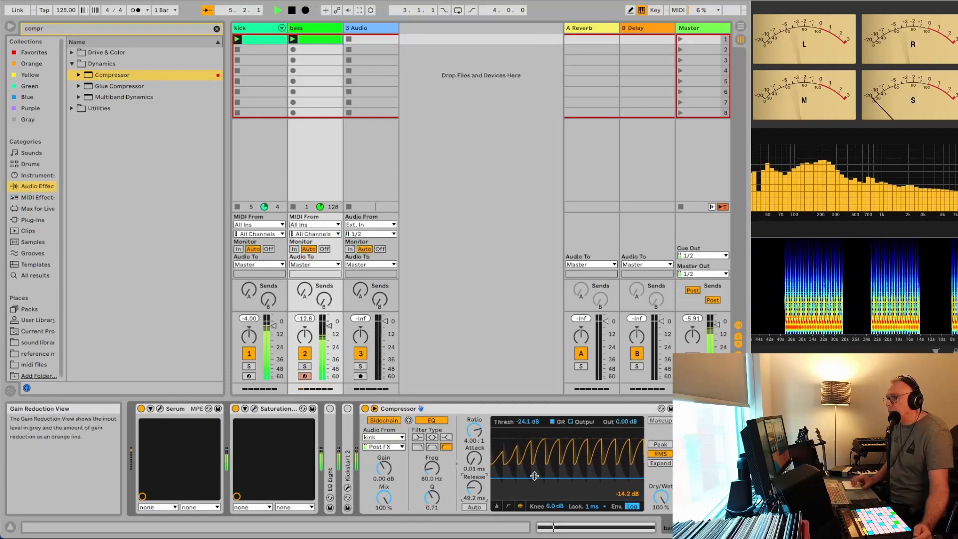
key("space")
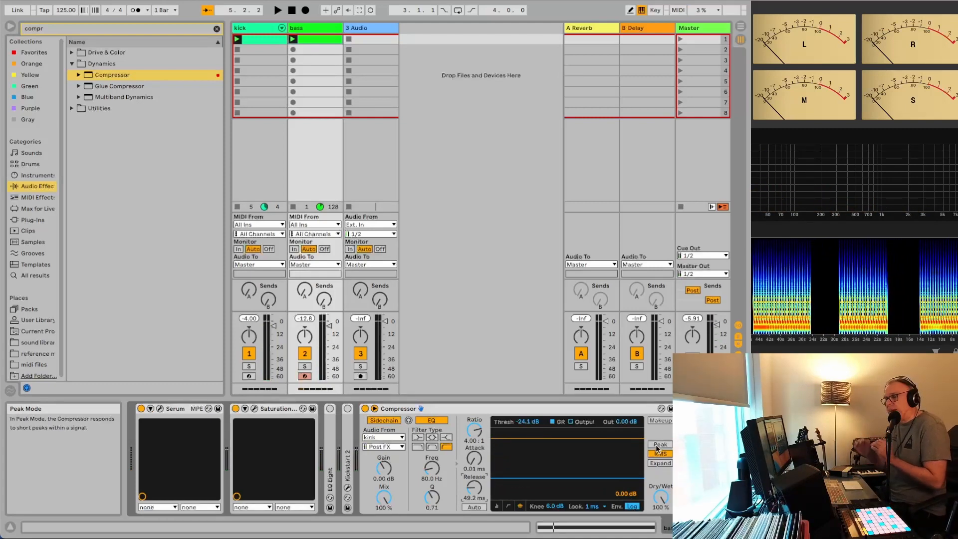
Try the Compressor's Peak mode on the playing loop and return it to RMS mode
left_click(658, 446)
key("space")
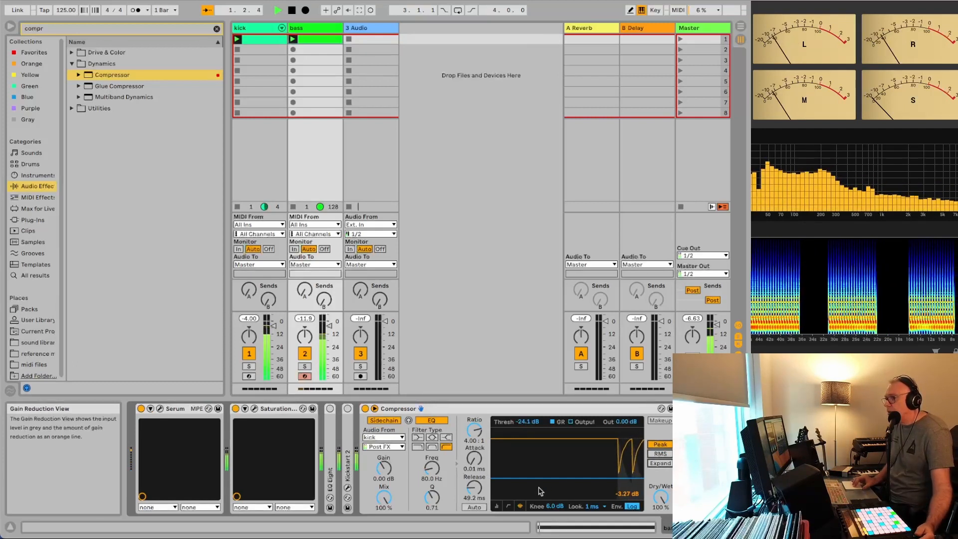
key("space")
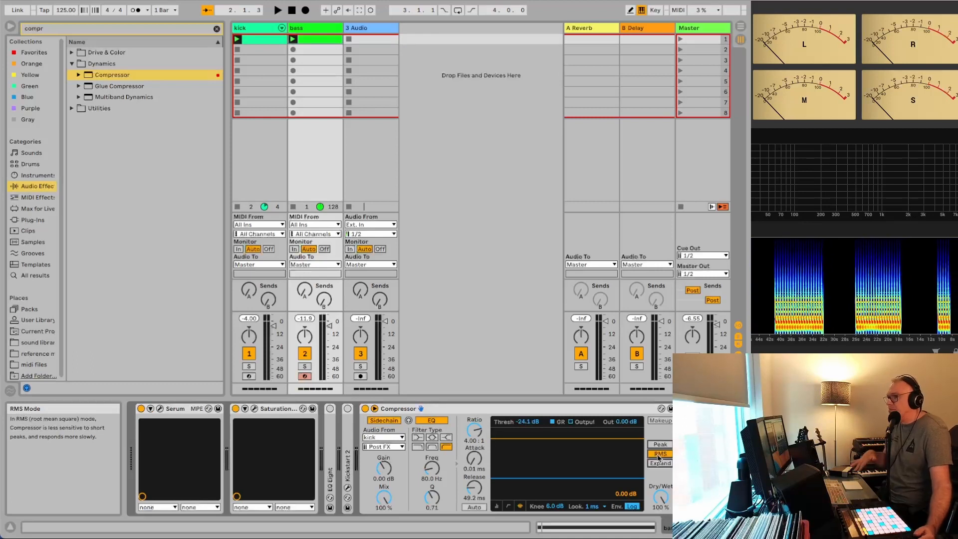
Set the Compressor's ratio to inf : 1 and its release to 73.9 ms while playing the loop
key("space")
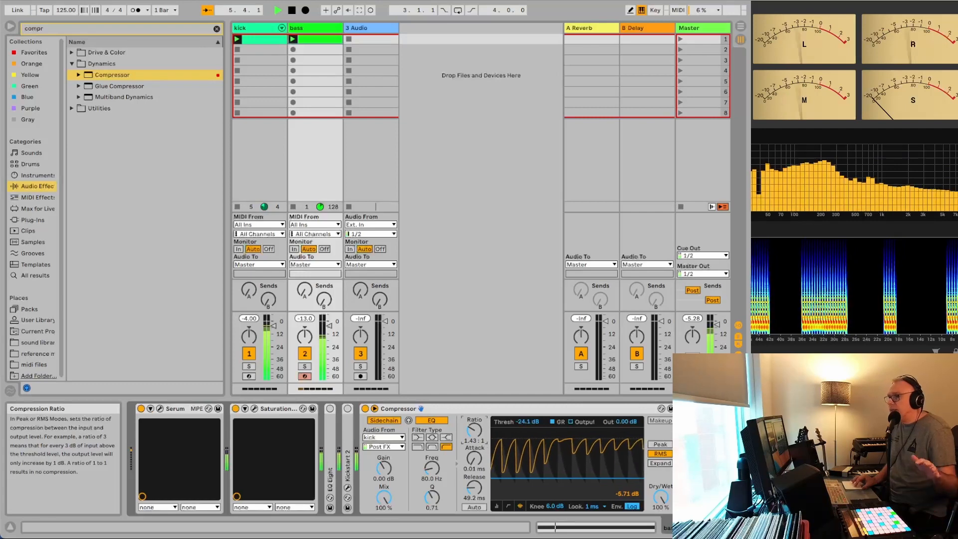
left_click_drag(474, 430, 479, 427)
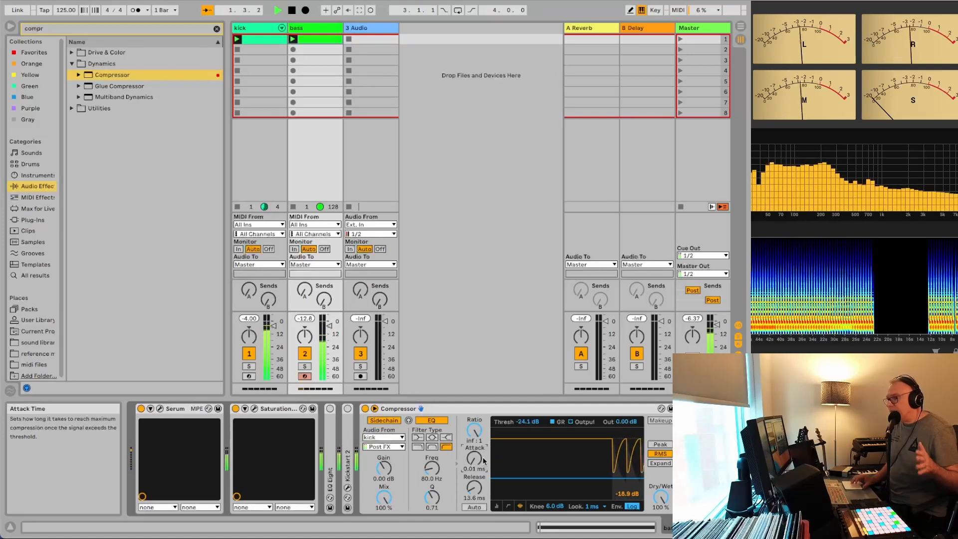
left_click_drag(475, 487, 475, 474)
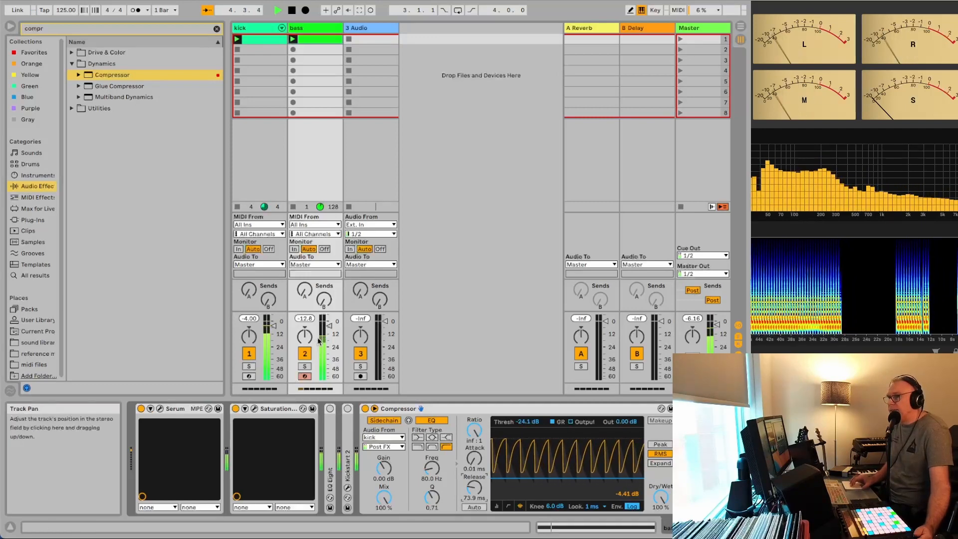
With the kick track muted, set the Compressor's attack to 0.61 ms and release to 63.2 ms, and audition the loop with the kick unmuted
left_click(249, 354)
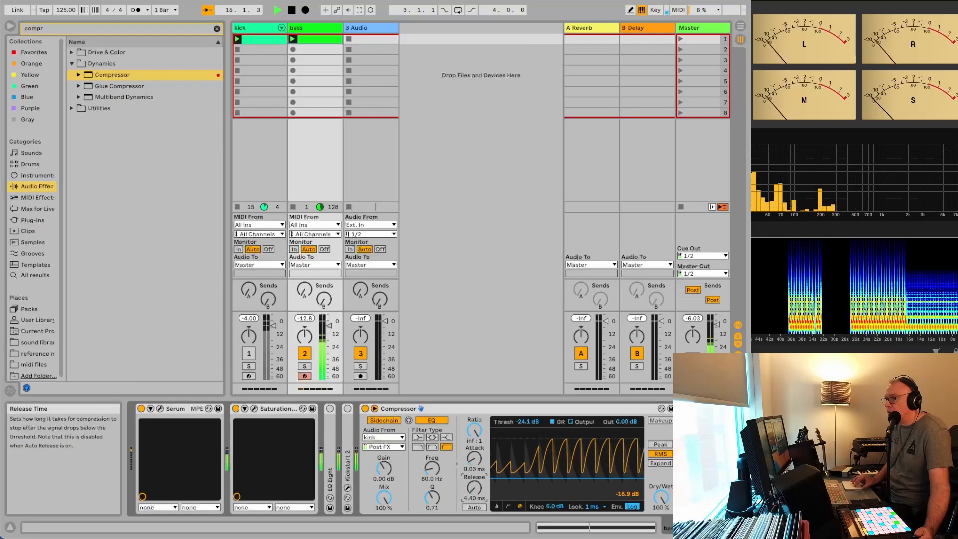
left_click(659, 444)
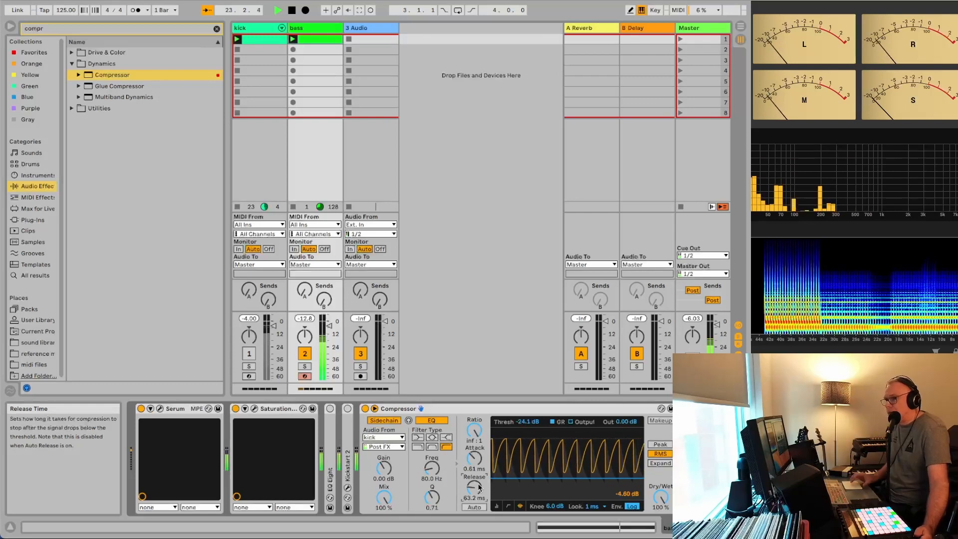
left_click(249, 354)
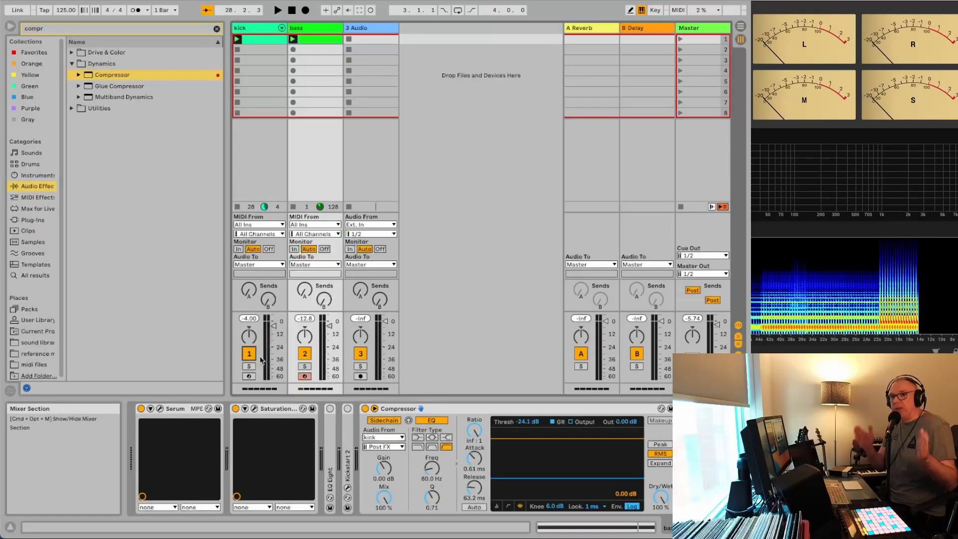
key("space")
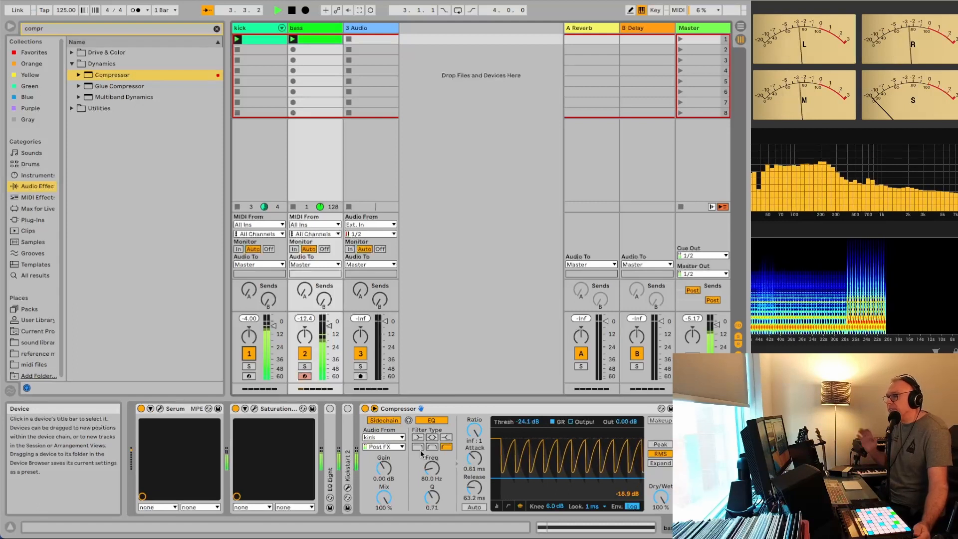
key("space")
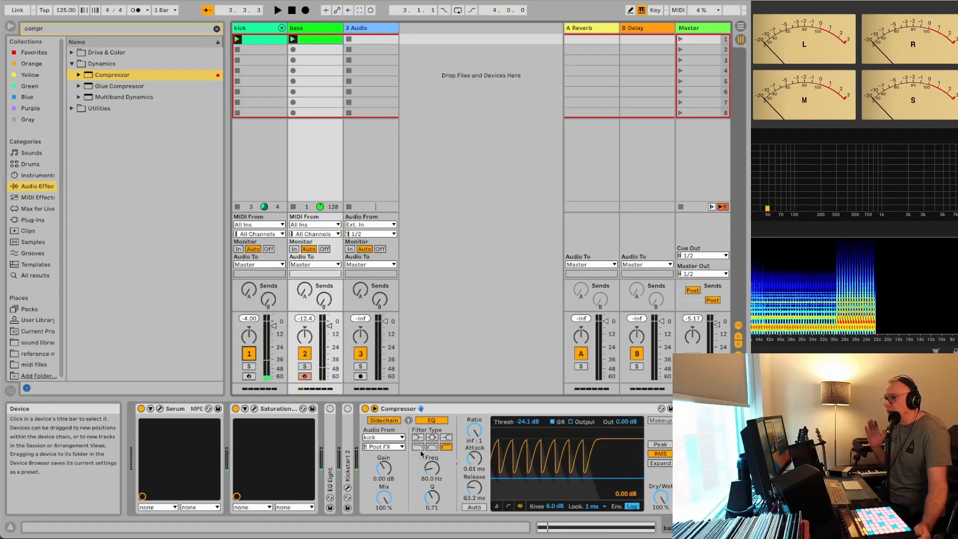